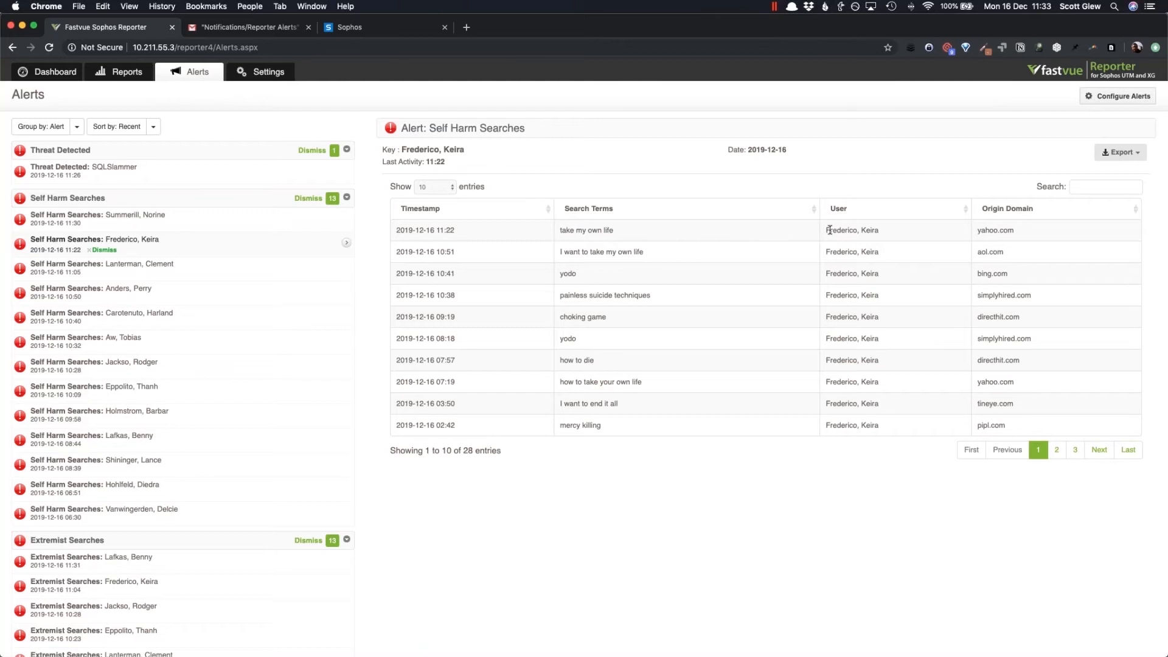
# Start a User Overview Report on Internet Usage for the user shown in the open self-harm alert
pyautogui.click(130, 75)
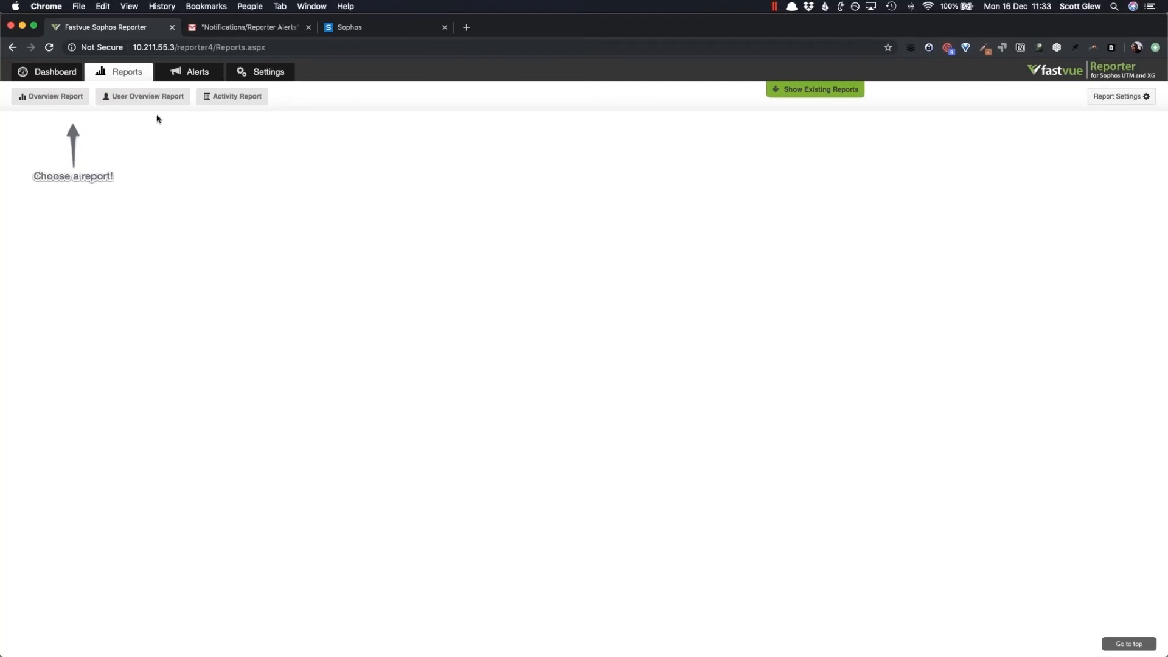
pyautogui.click(153, 105)
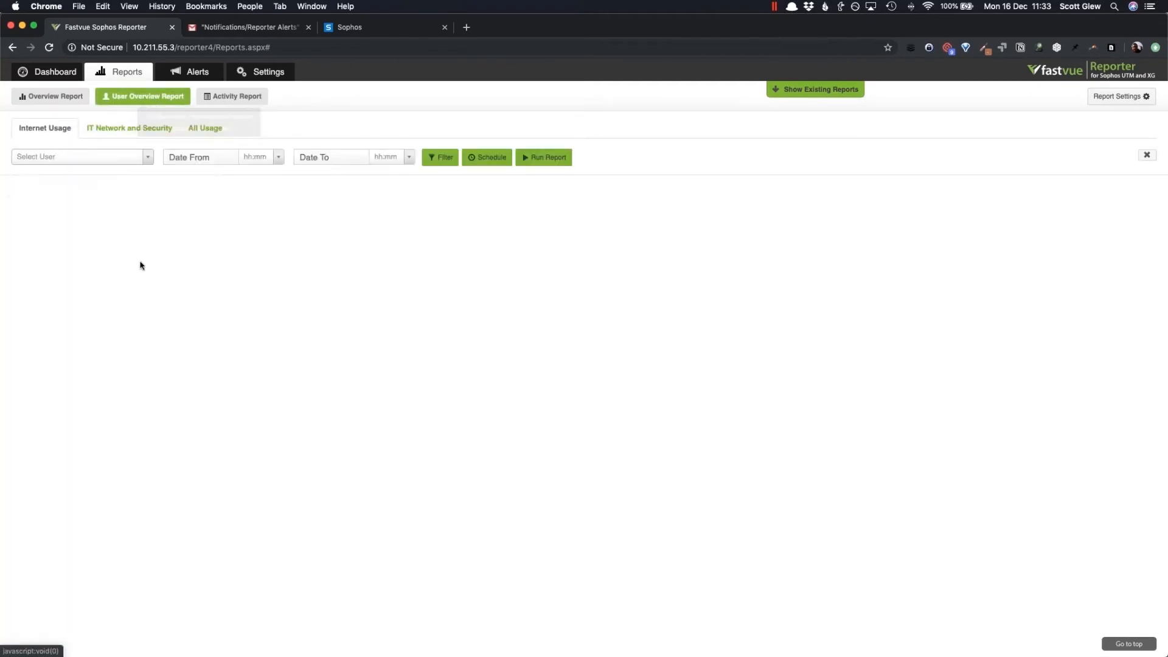
pyautogui.click(147, 157)
pyautogui.write('ke')
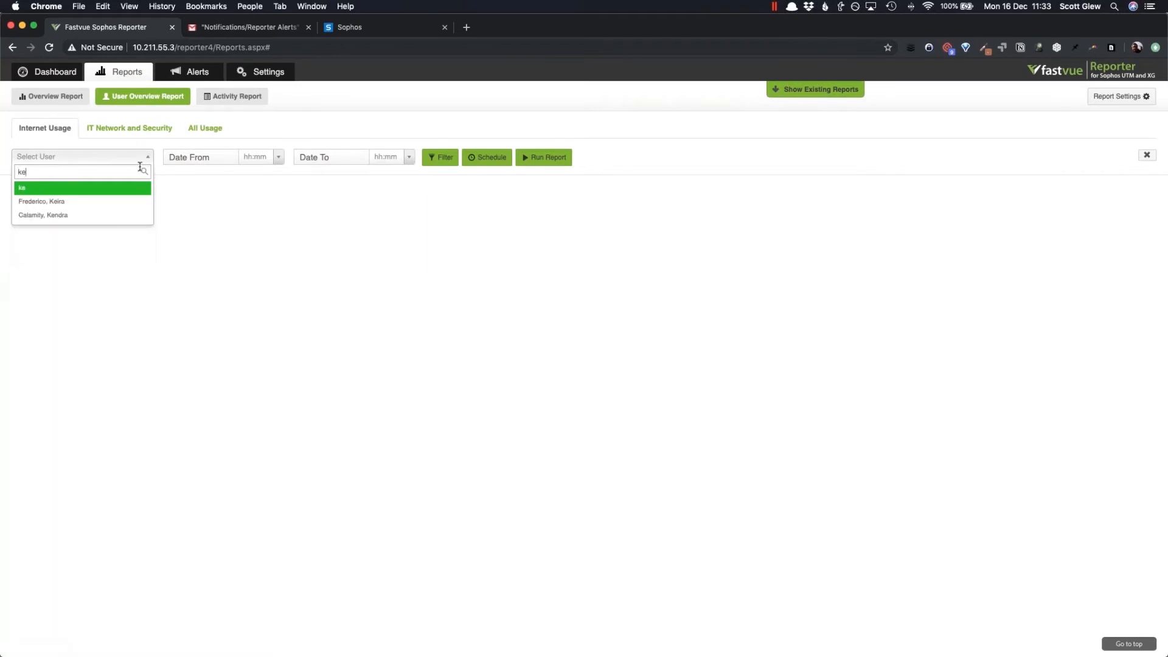
pyautogui.press('Down')
pyautogui.press('Return')
# Set the report period from 2019-12-14 to 2019-12-15 and run the report
pyautogui.click(213, 157)
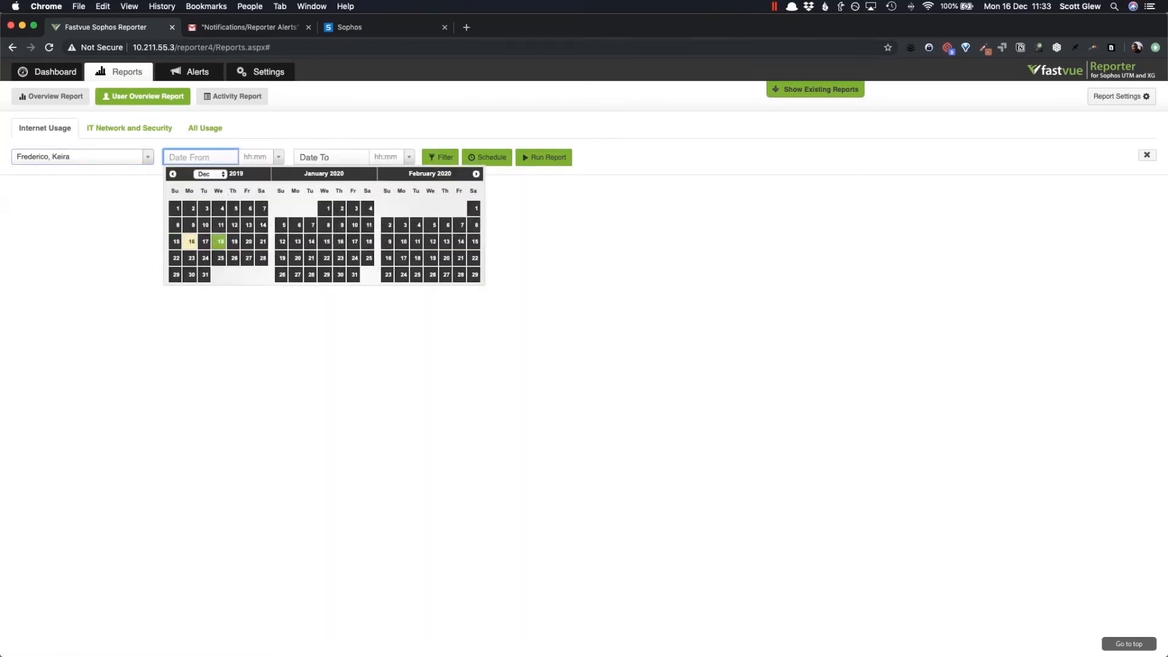
pyautogui.click(264, 225)
pyautogui.click(342, 156)
pyautogui.click(307, 242)
pyautogui.click(547, 157)
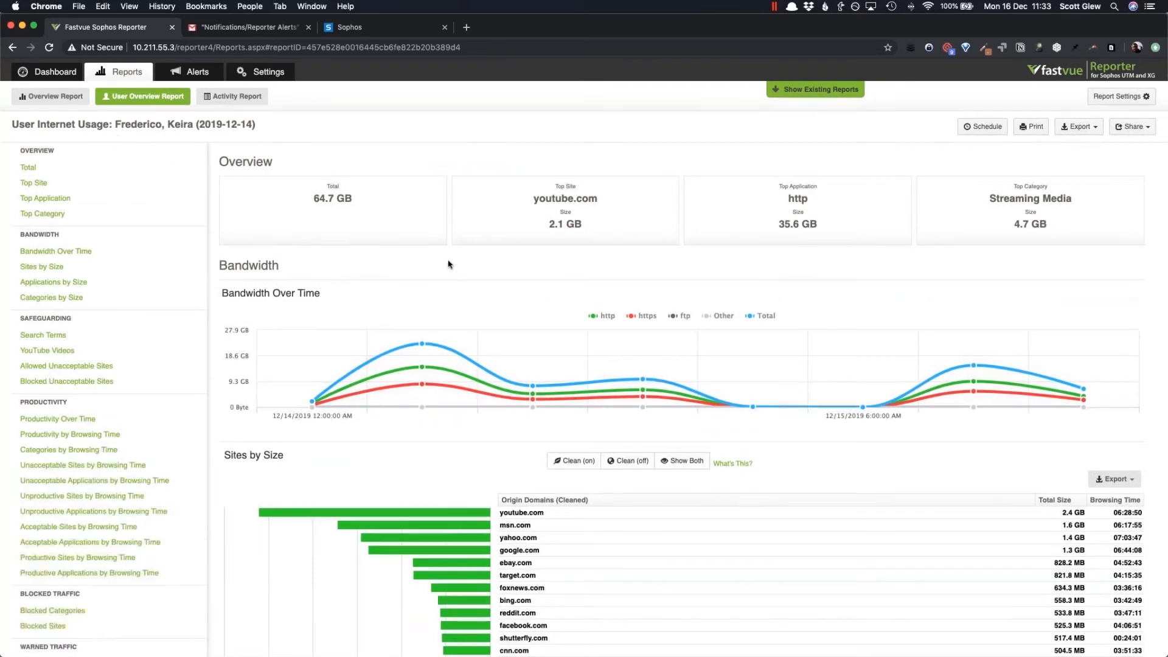
# Examine the Safeguarding search terms, showing All Searches and returning to Suspicious Searches
pyautogui.moveTo(614, 374)
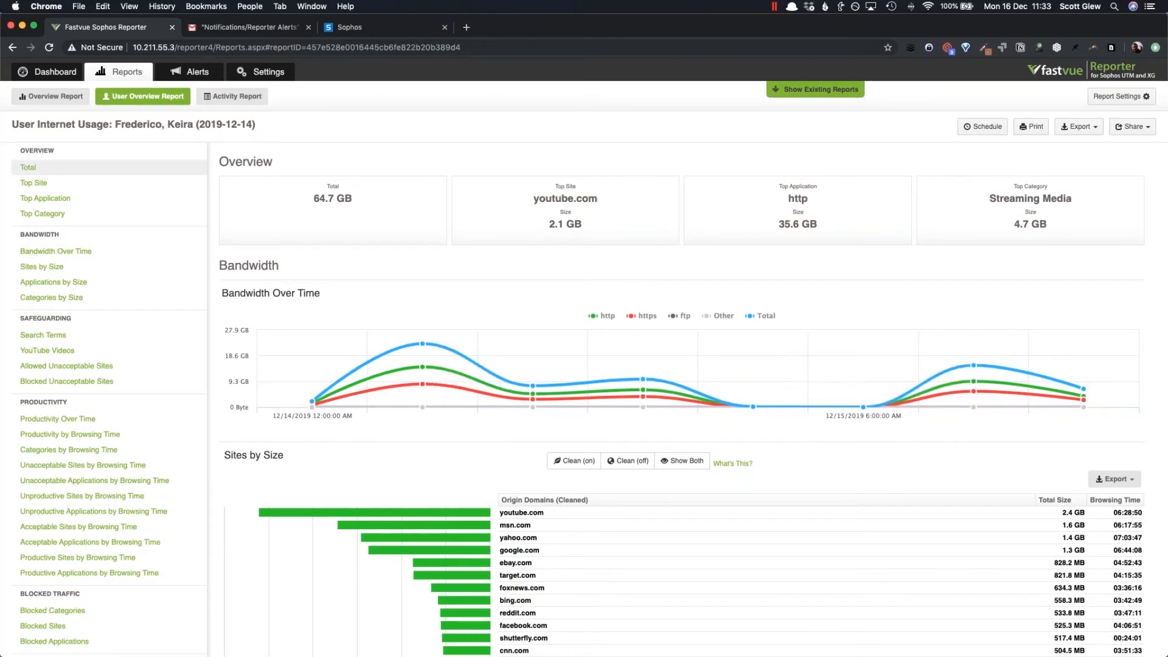
pyautogui.click(42, 335)
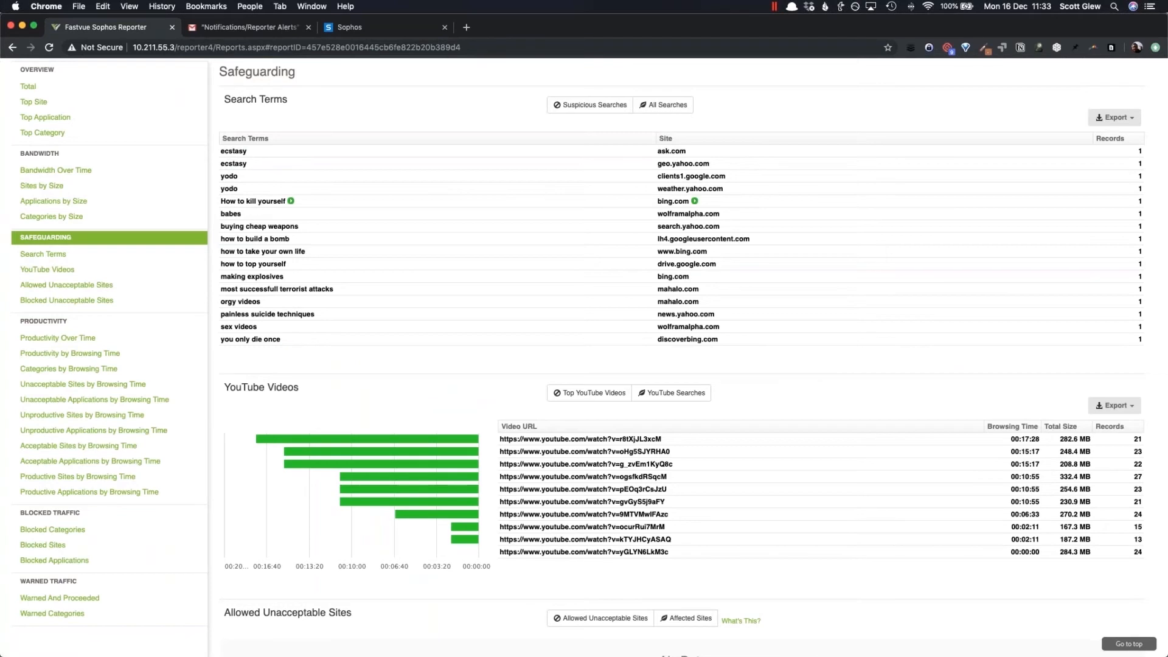
pyautogui.click(668, 106)
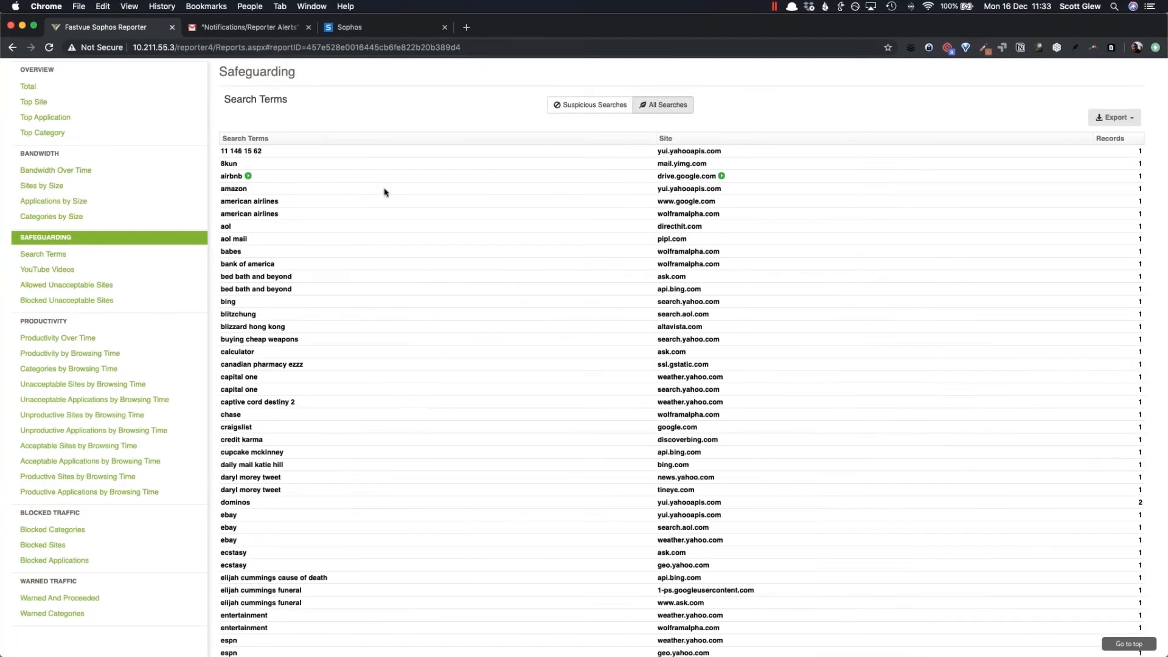
pyautogui.scroll(-3, 382, 305)
pyautogui.scroll(-4, 381, 305)
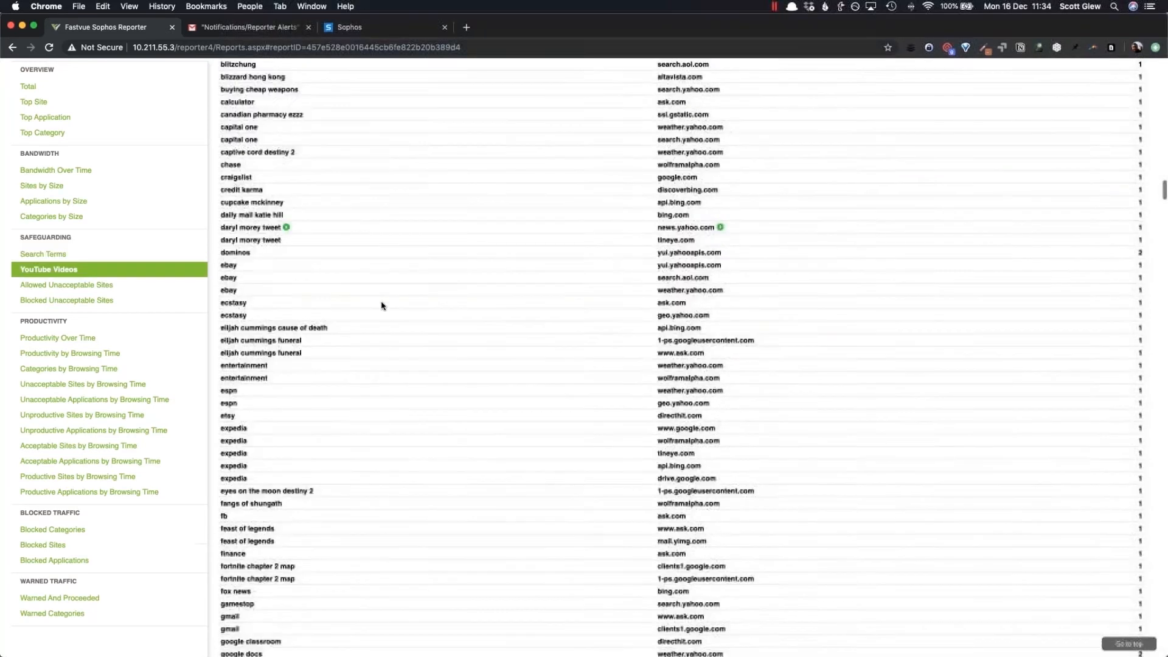
pyautogui.scroll(3, 381, 306)
pyautogui.scroll(5, 381, 305)
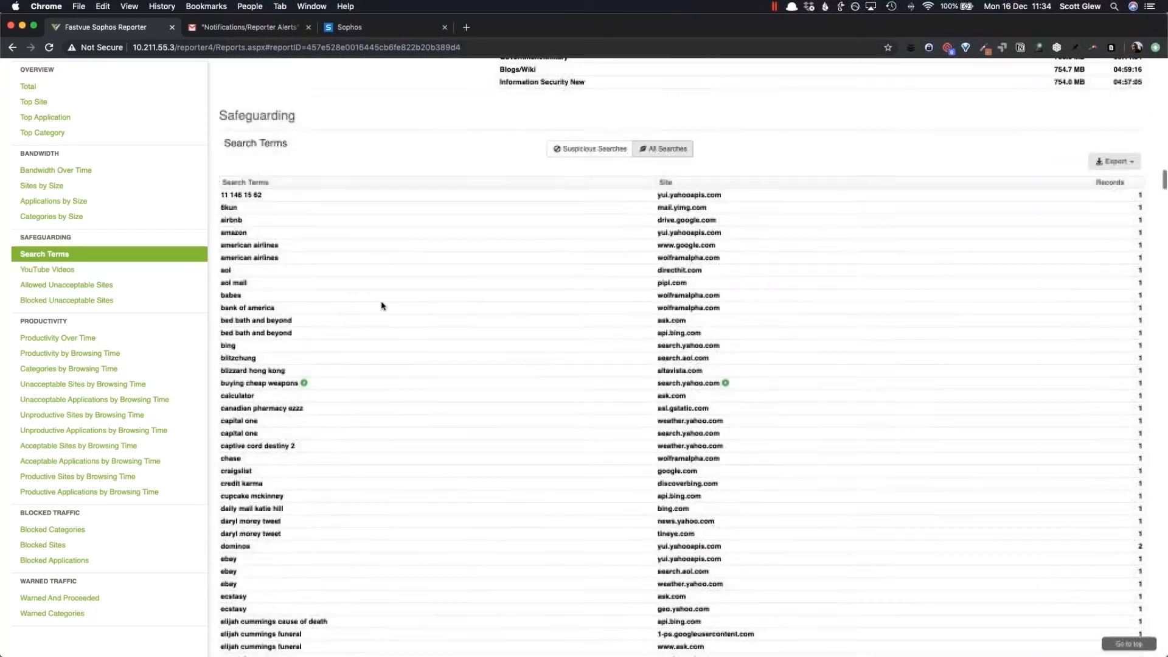
pyautogui.click(564, 225)
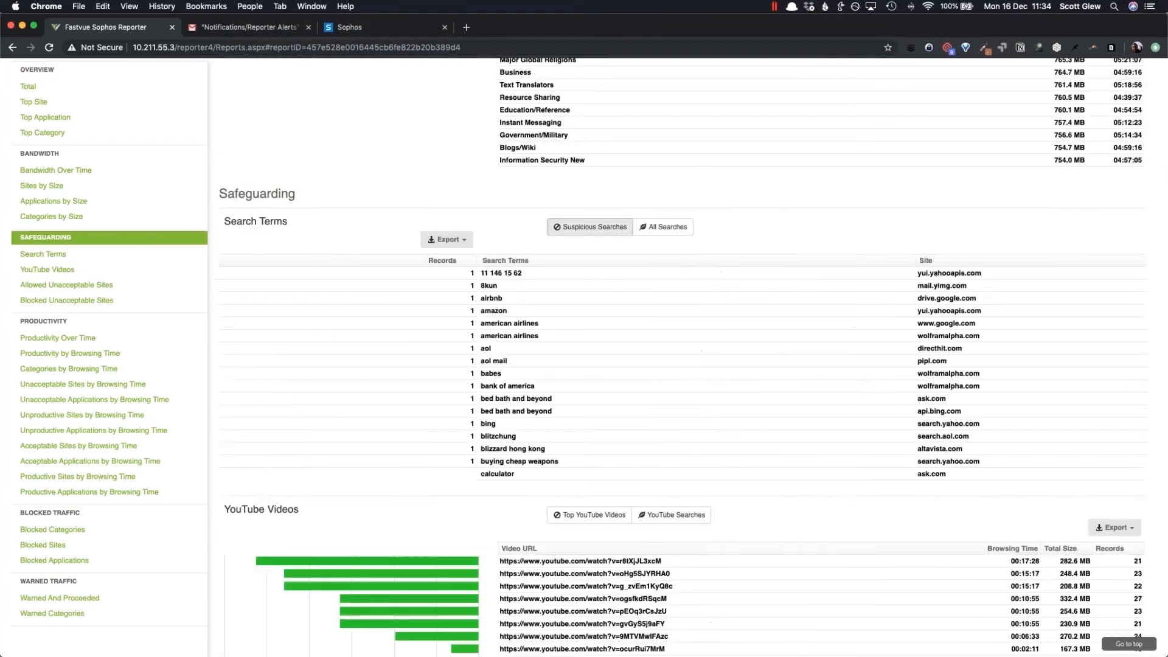
# Open the first URL in the YouTube Videos list in a new browser tab to check it, and close that tab
pyautogui.scroll(-3, 544, 236)
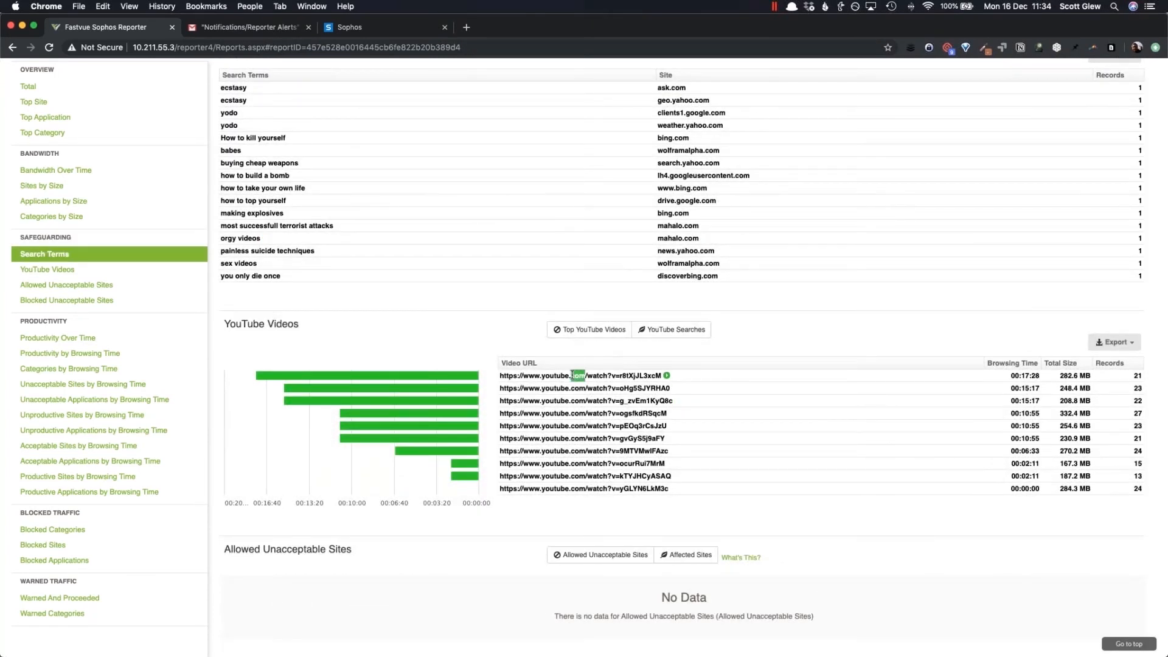
pyautogui.moveTo(503, 375); pyautogui.dragTo(633, 377)
pyautogui.click(634, 377)
pyautogui.moveTo(573, 376); pyautogui.dragTo(607, 376)
pyautogui.moveTo(1013, 375); pyautogui.dragTo(1039, 376)
pyautogui.click(1065, 375)
pyautogui.tripleClick(595, 375)
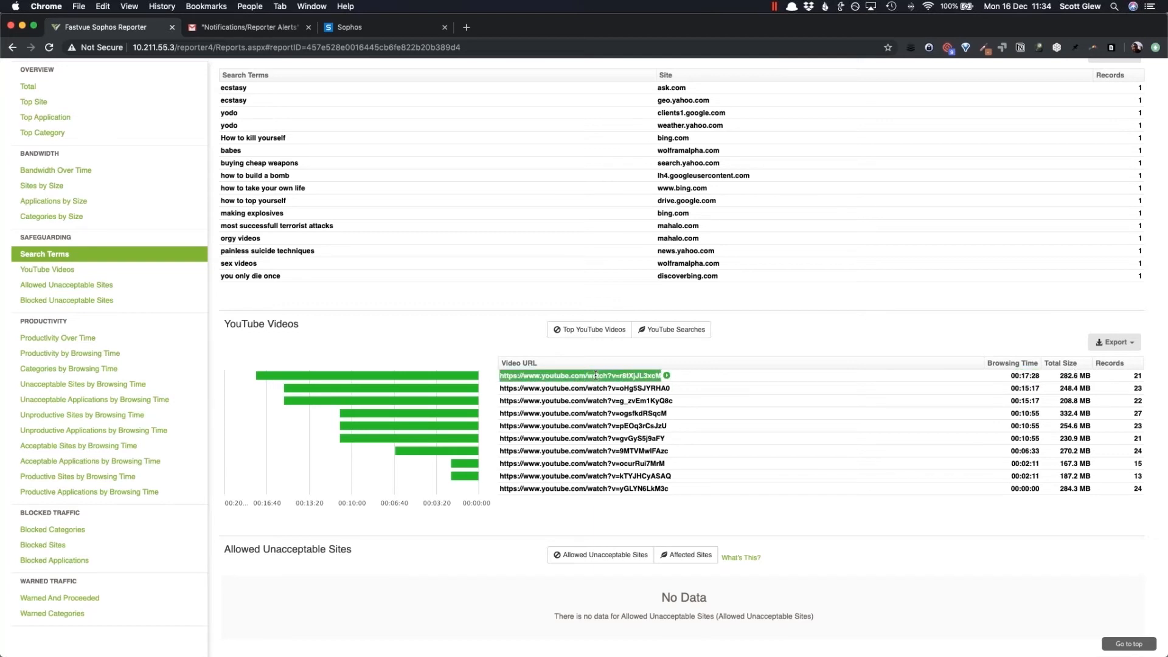
pyautogui.rightClick(596, 377)
pyautogui.click(624, 410)
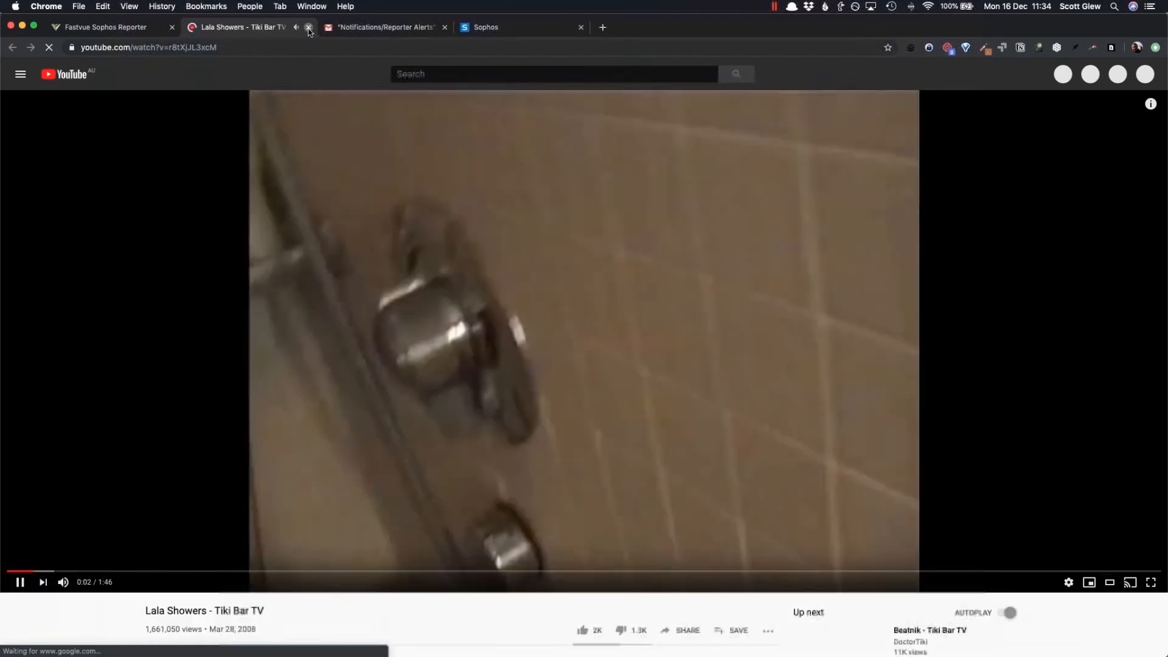
pyautogui.click(309, 27)
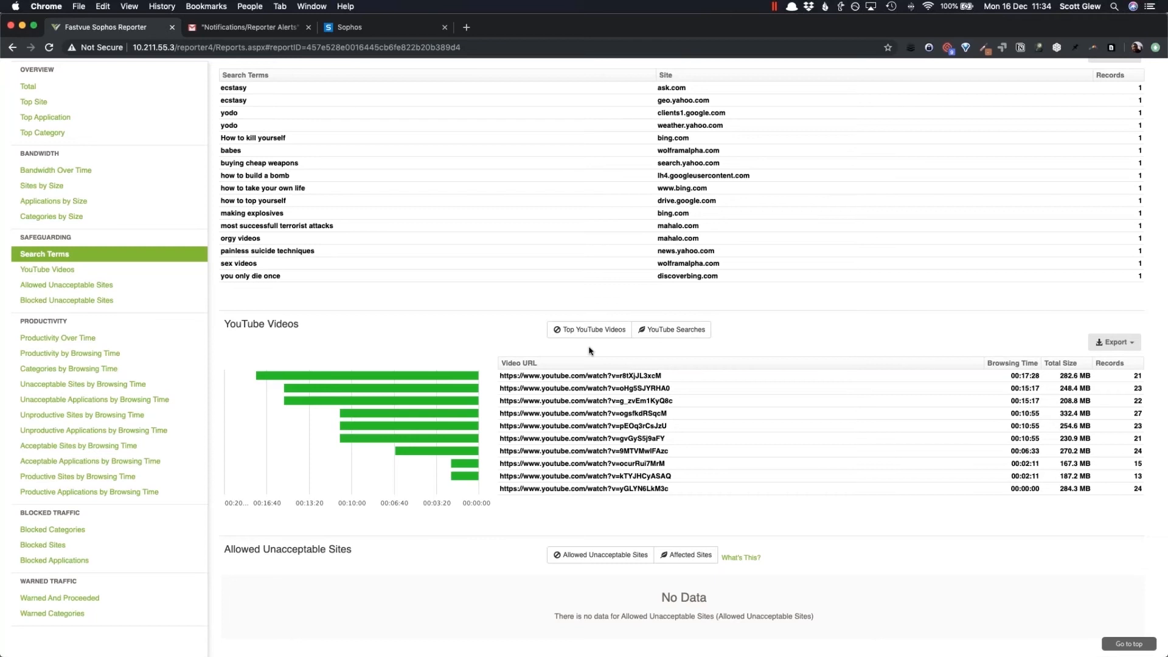
# Review the allowed and blocked unacceptable sites, and return to the Bandwidth section of the report
pyautogui.moveTo(573, 376)
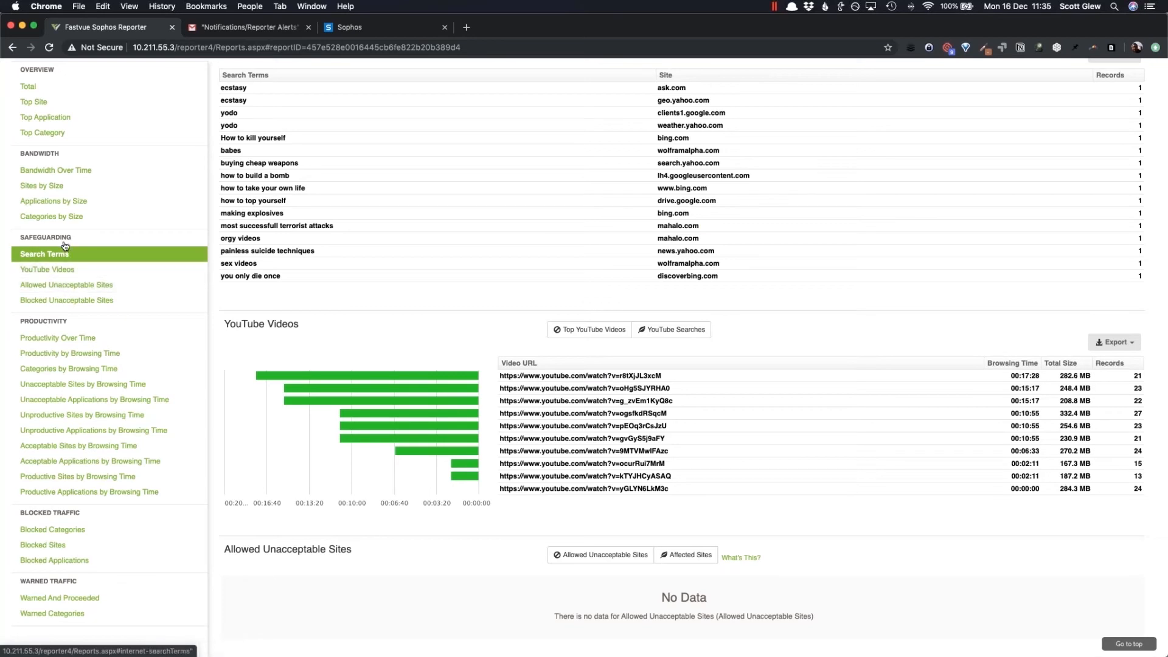
pyautogui.click(66, 285)
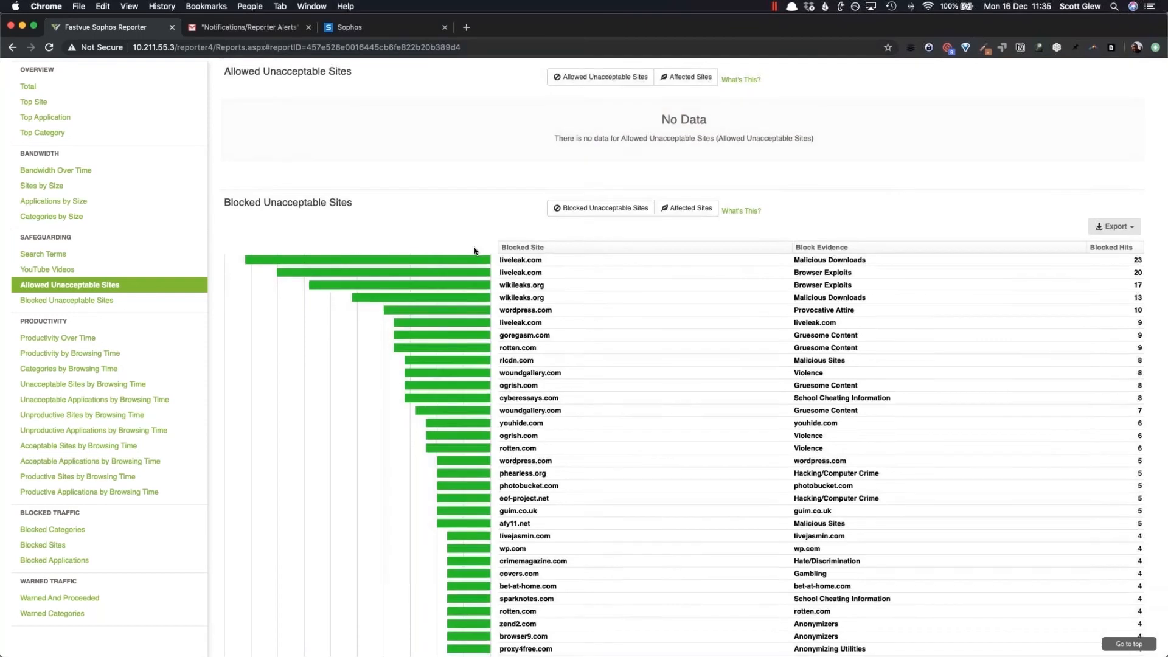
pyautogui.scroll(-3, 475, 251)
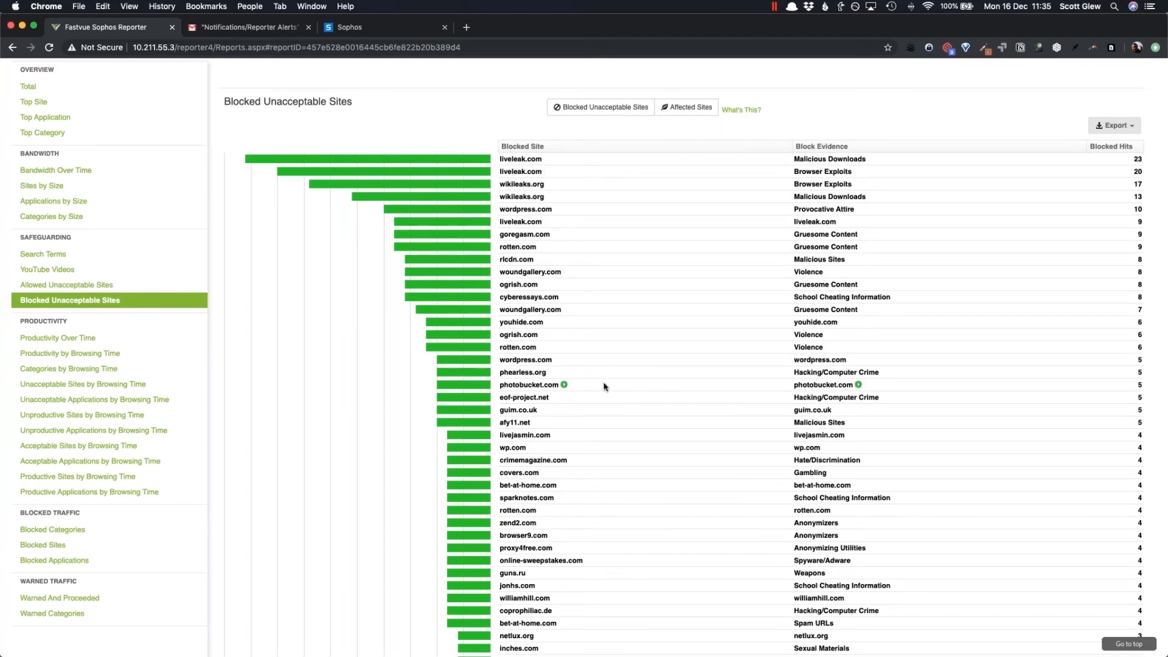
pyautogui.click(42, 109)
pyautogui.scroll(-3, 633, 426)
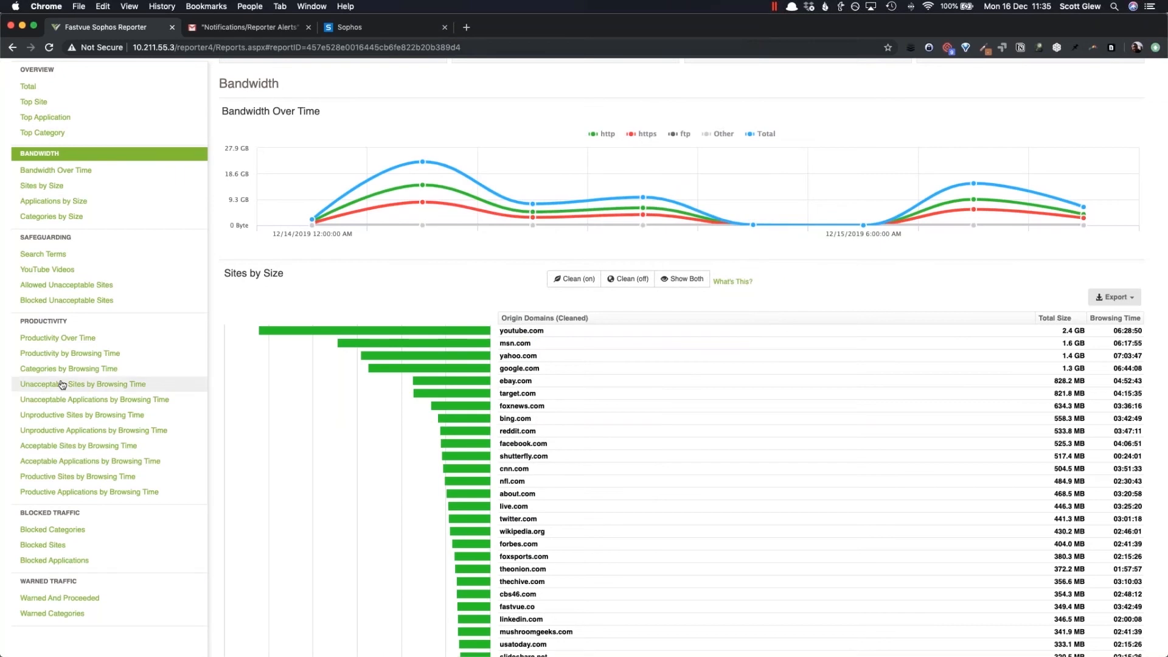
# Compare the Unproductive, Acceptable and Productive Sites by Browsing Time sections
pyautogui.click(67, 418)
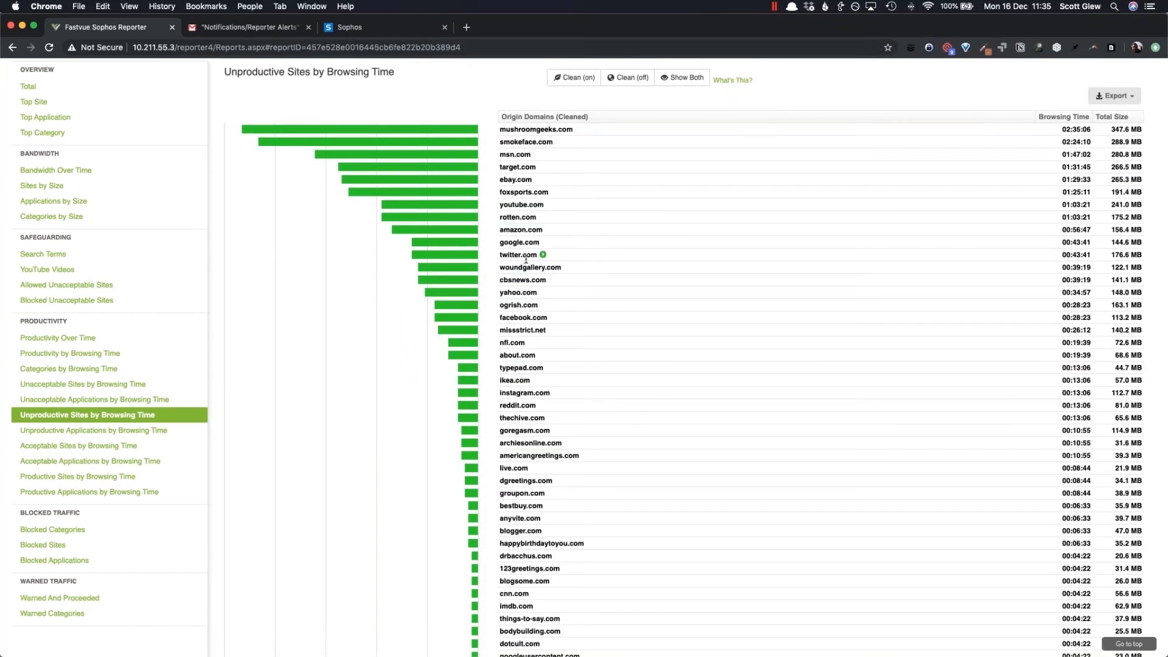
pyautogui.click(54, 445)
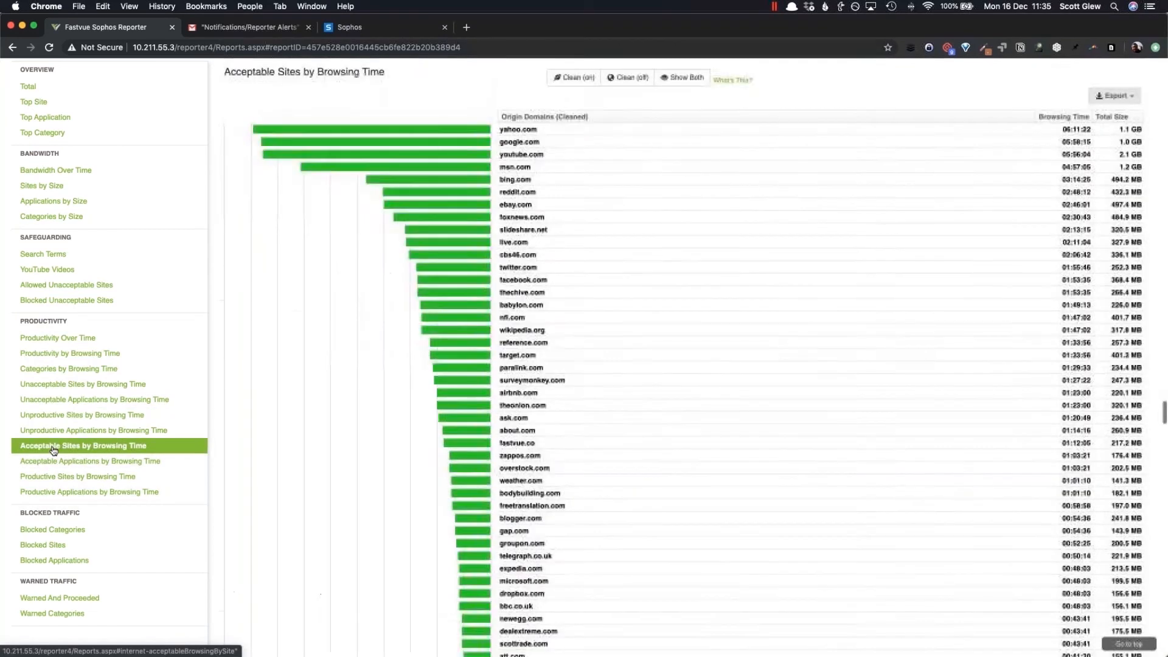
pyautogui.click(71, 485)
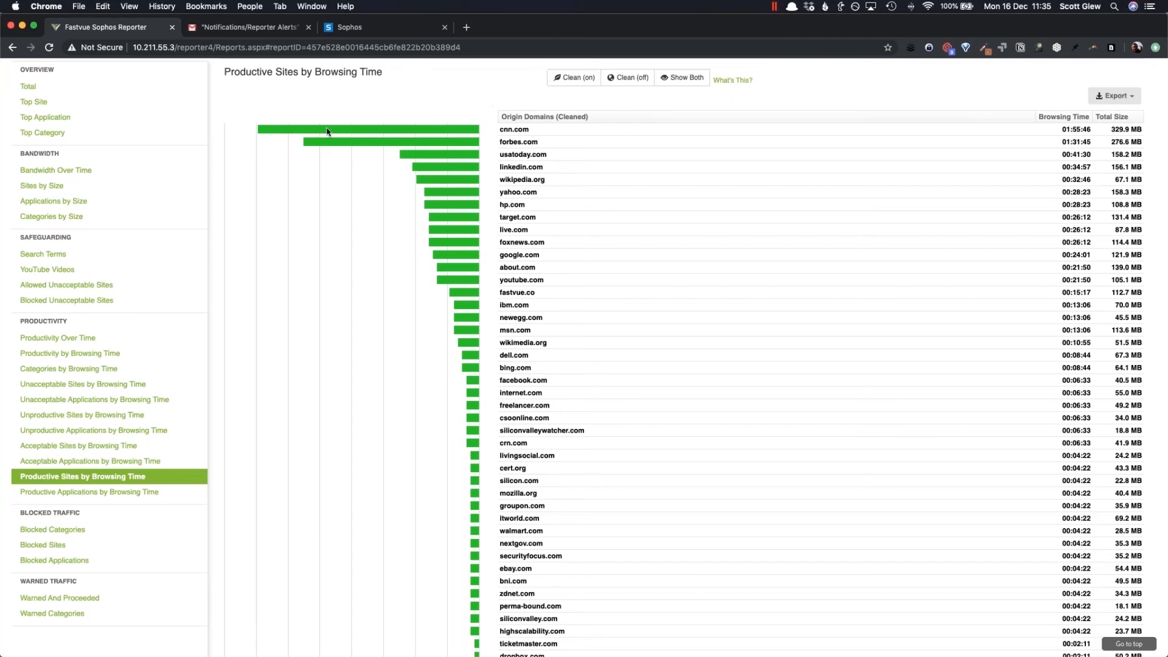
pyautogui.moveTo(325, 131)
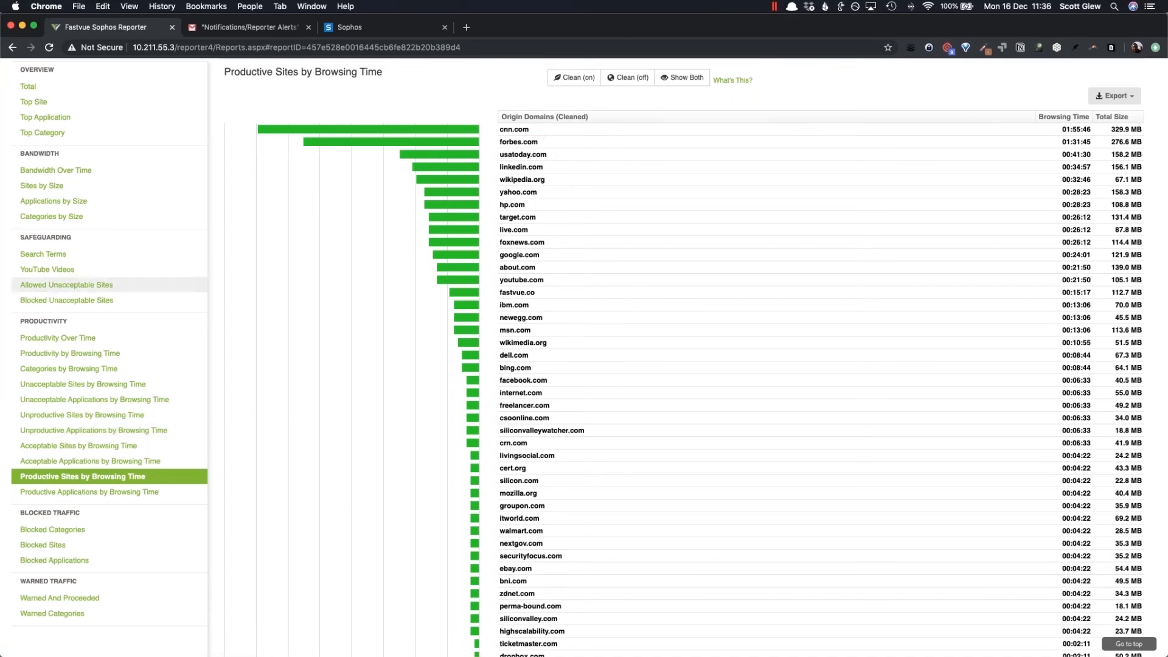
# Bring up the new-report options for mushroomgeeks.com under Unproductive Sites, remove the user filter, and dismiss them without running a report
pyautogui.click(55, 384)
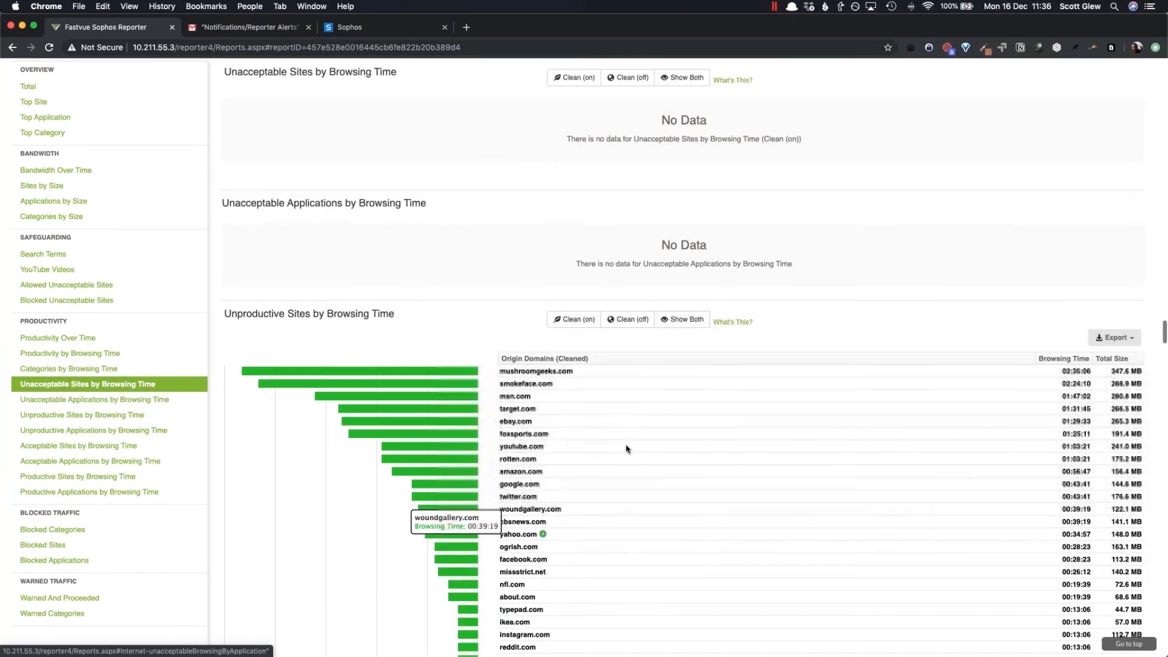
pyautogui.click(578, 372)
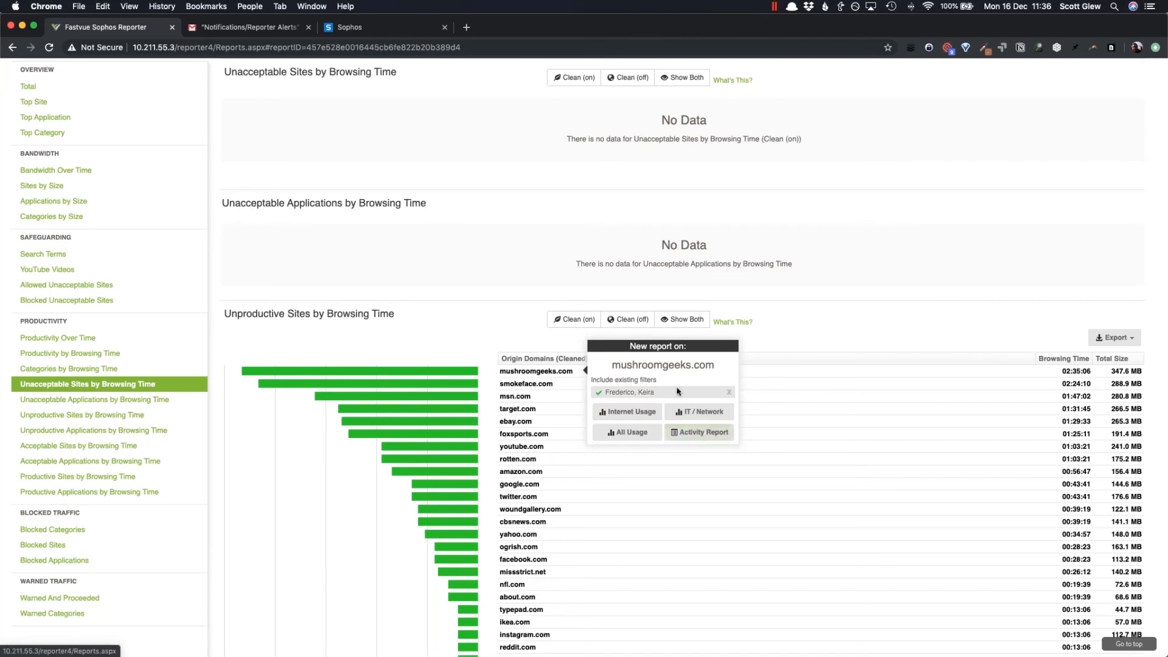
pyautogui.click(730, 394)
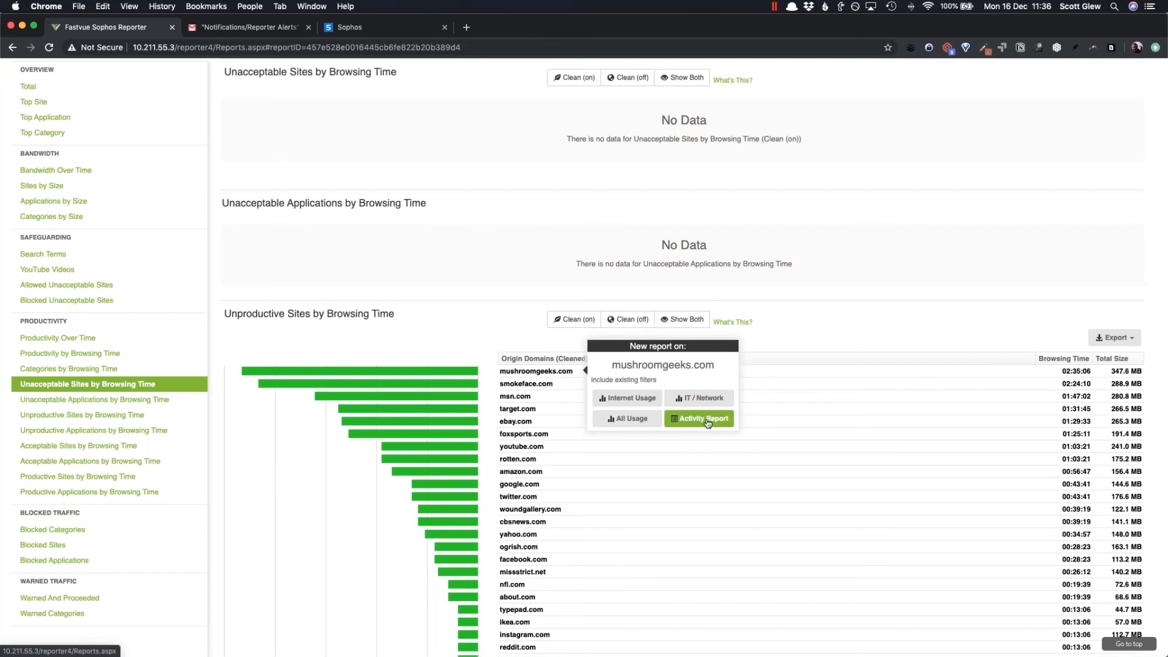
pyautogui.click(787, 333)
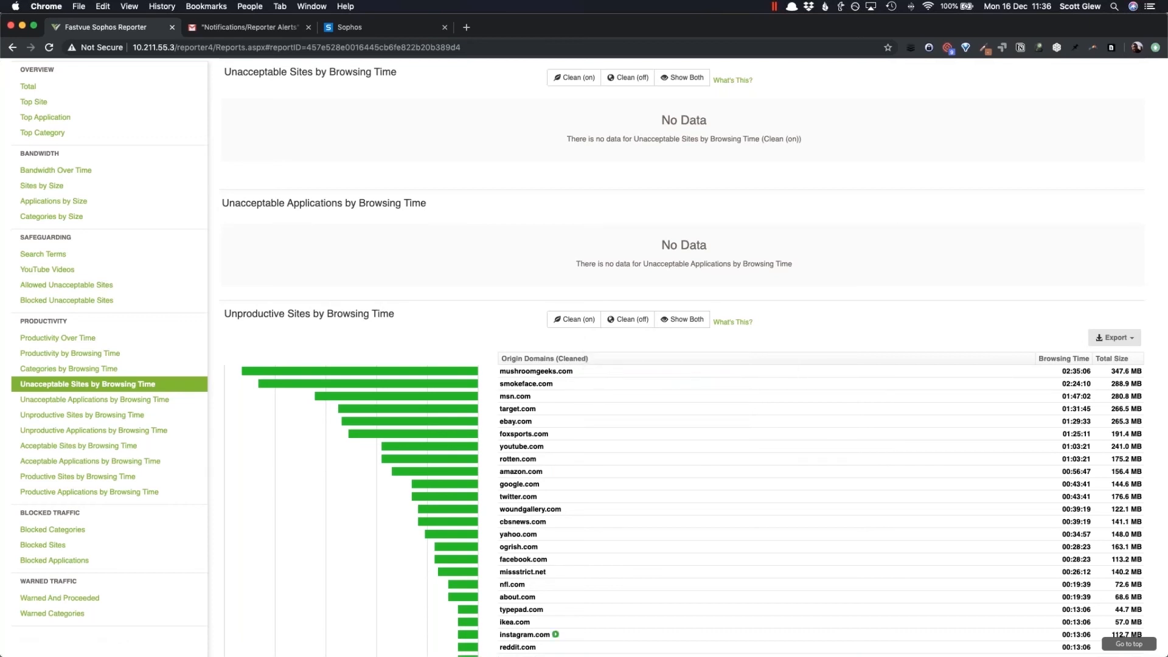
# Open the schedule settings for the user's Internet Usage report, turn on Daily delivery, check the recipient email field, and close without scheduling
pyautogui.click(1123, 647)
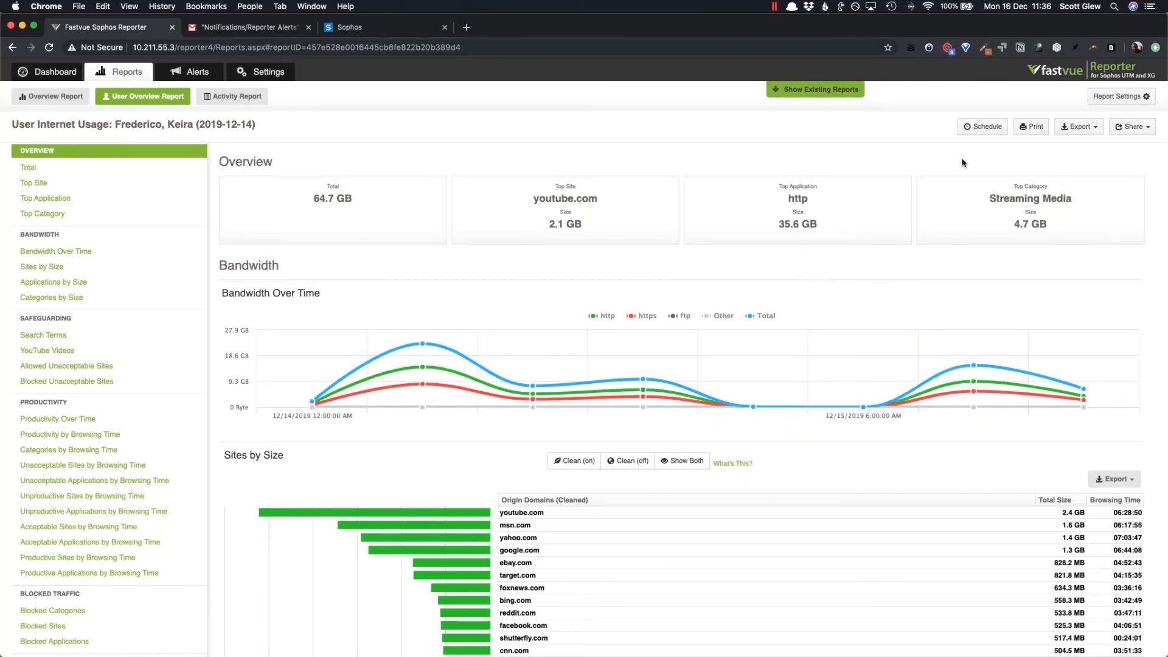
pyautogui.click(985, 129)
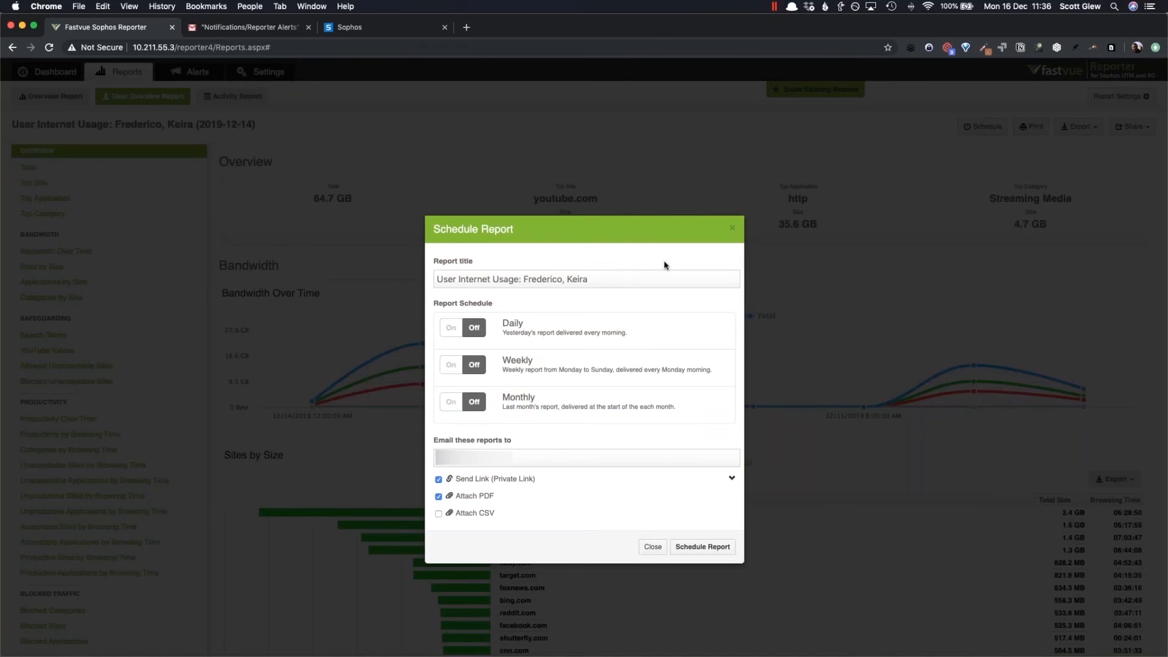
pyautogui.click(452, 331)
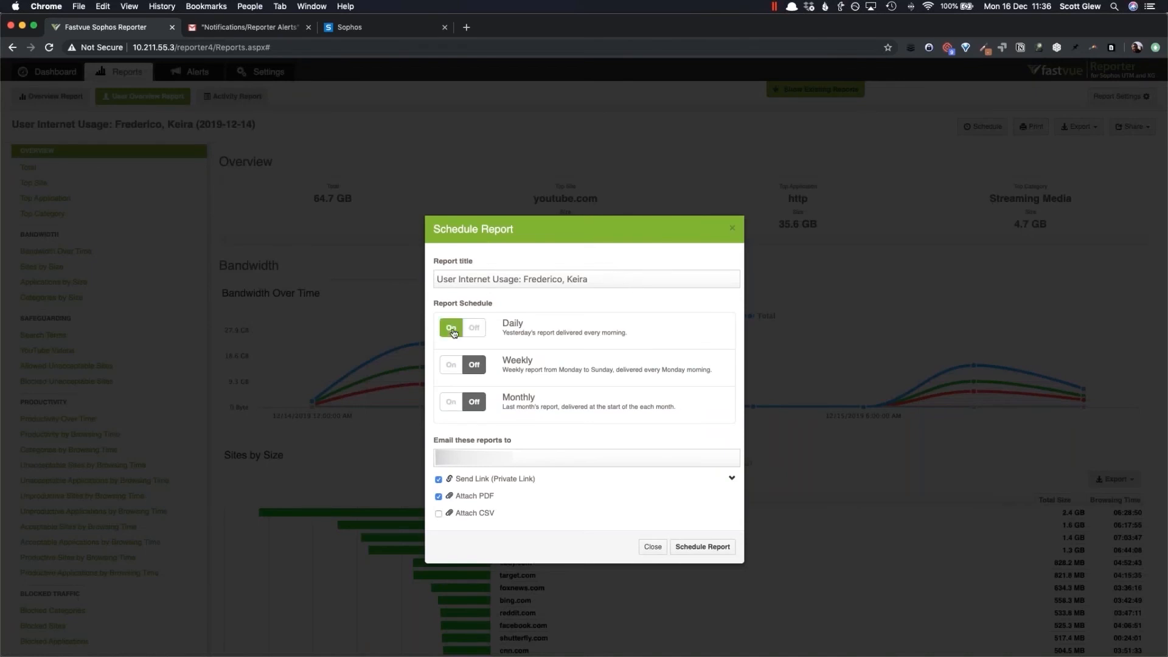
pyautogui.click(520, 459)
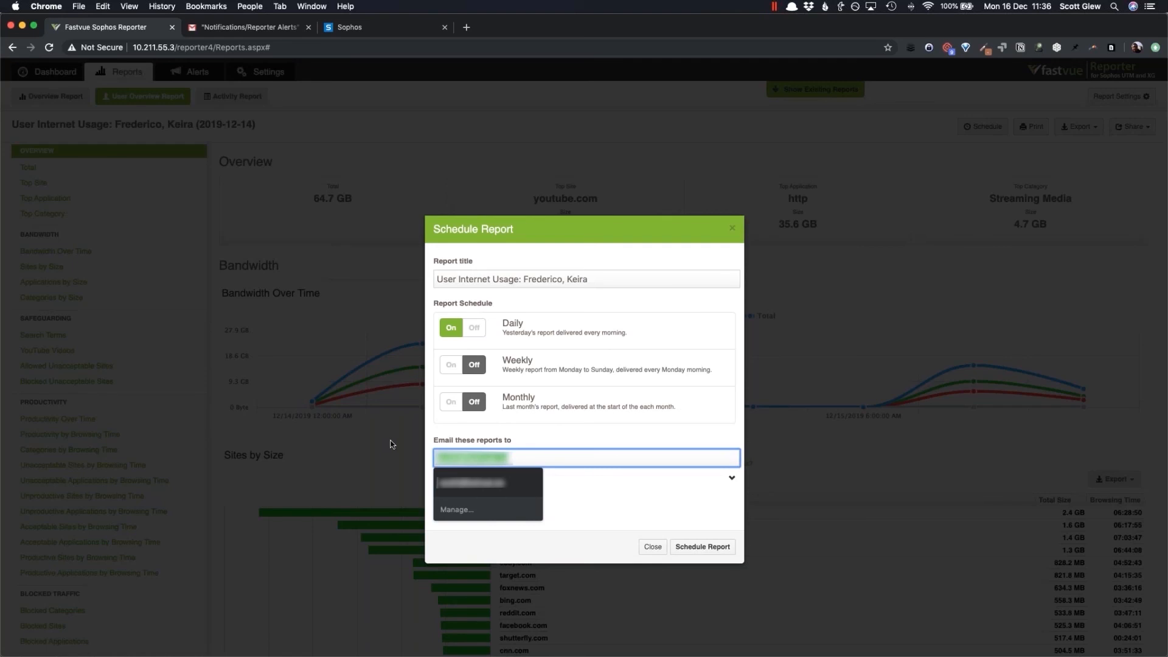
pyautogui.click(565, 439)
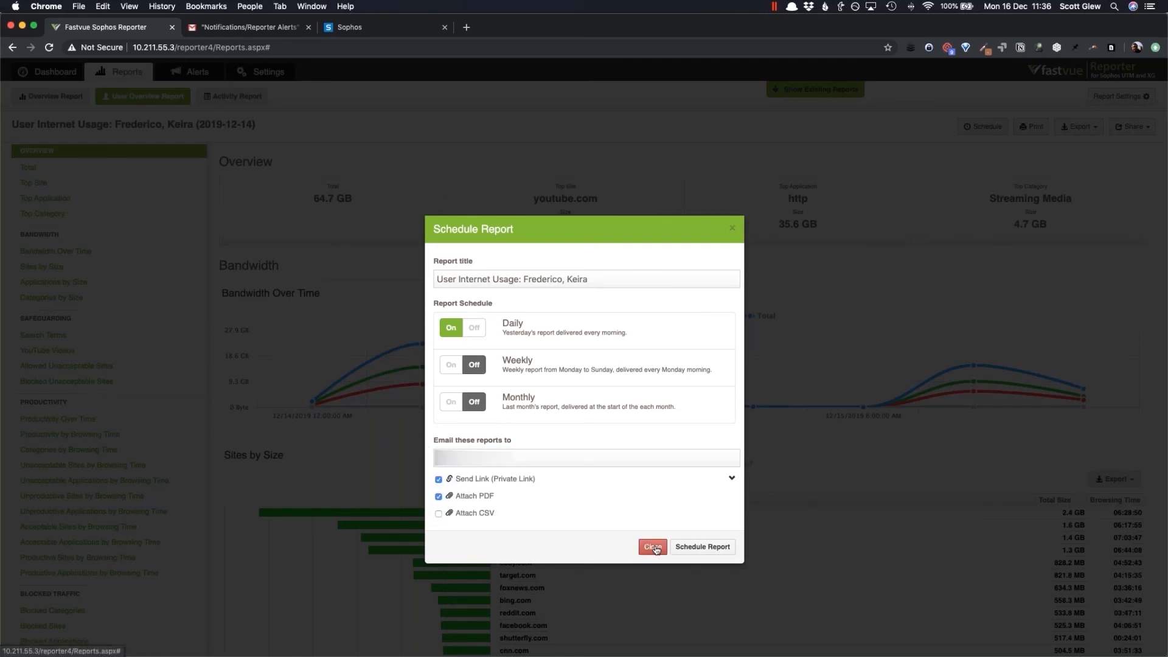
pyautogui.click(653, 547)
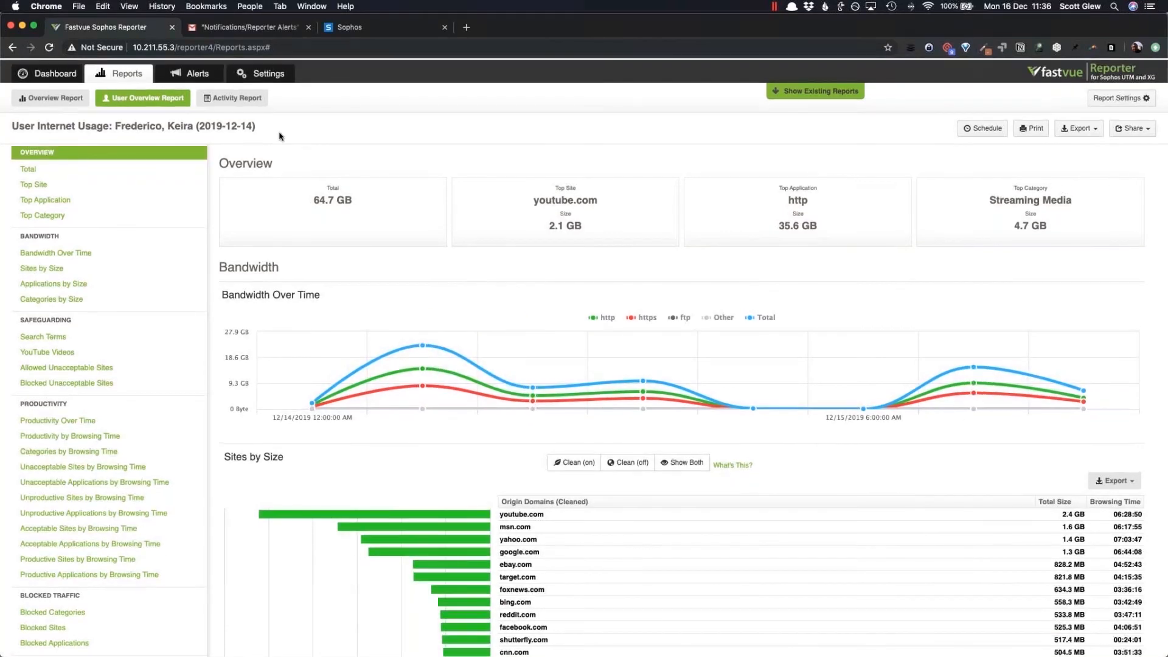
# Start a new Internet Usage Overview Report, open its filter options, and look through the available filter fields
pyautogui.click(55, 97)
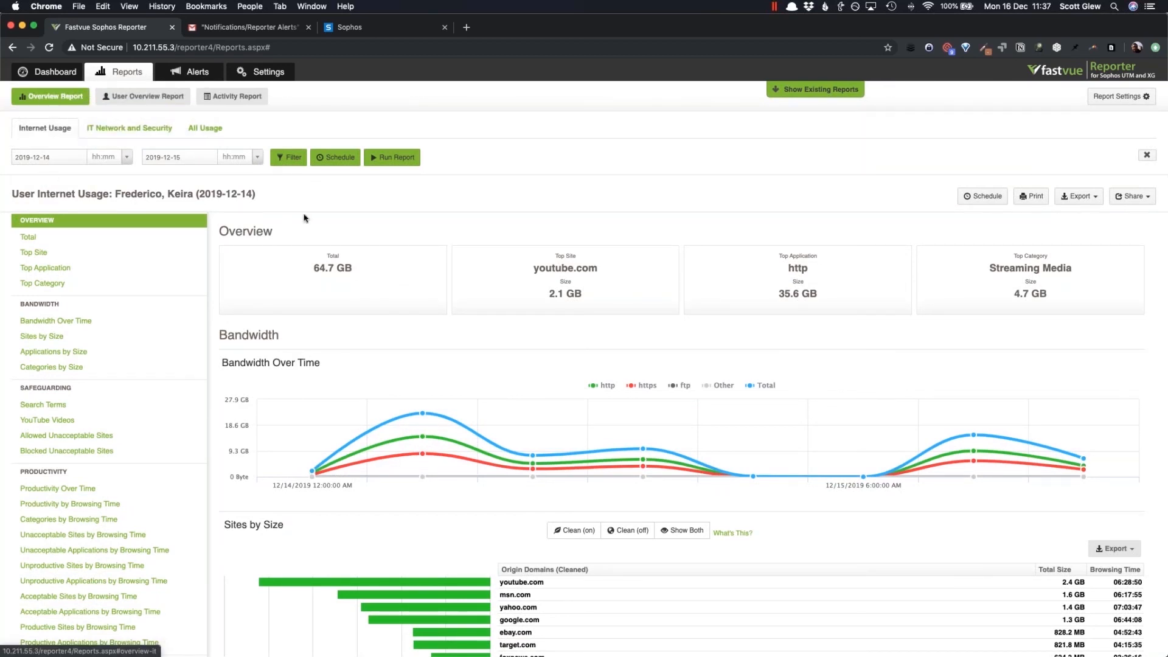
pyautogui.click(293, 160)
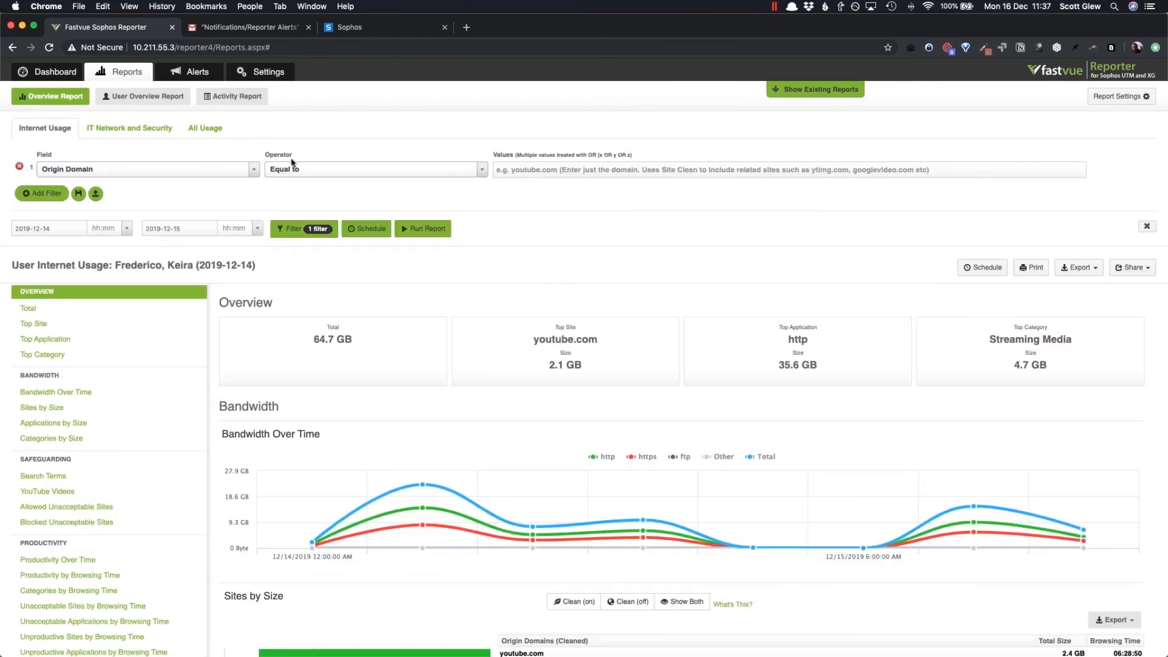
pyautogui.click(231, 174)
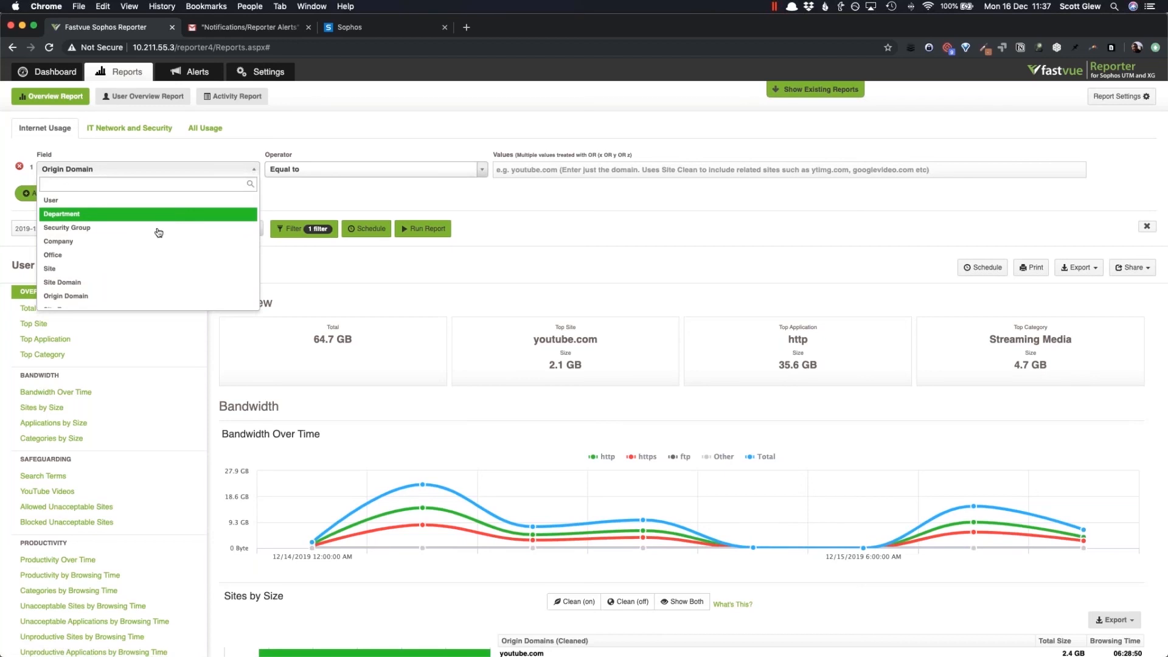
pyautogui.click(307, 196)
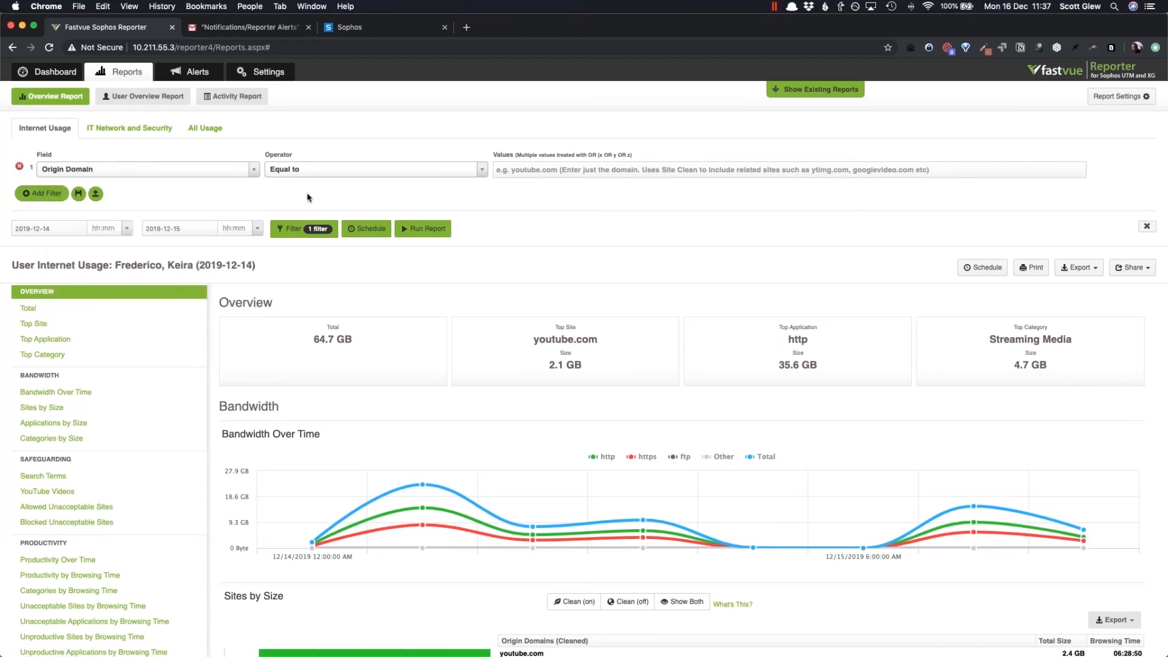
# Load the saved Year 10 Students filter into the Overview Report
pyautogui.click(95, 193)
pyautogui.click(193, 201)
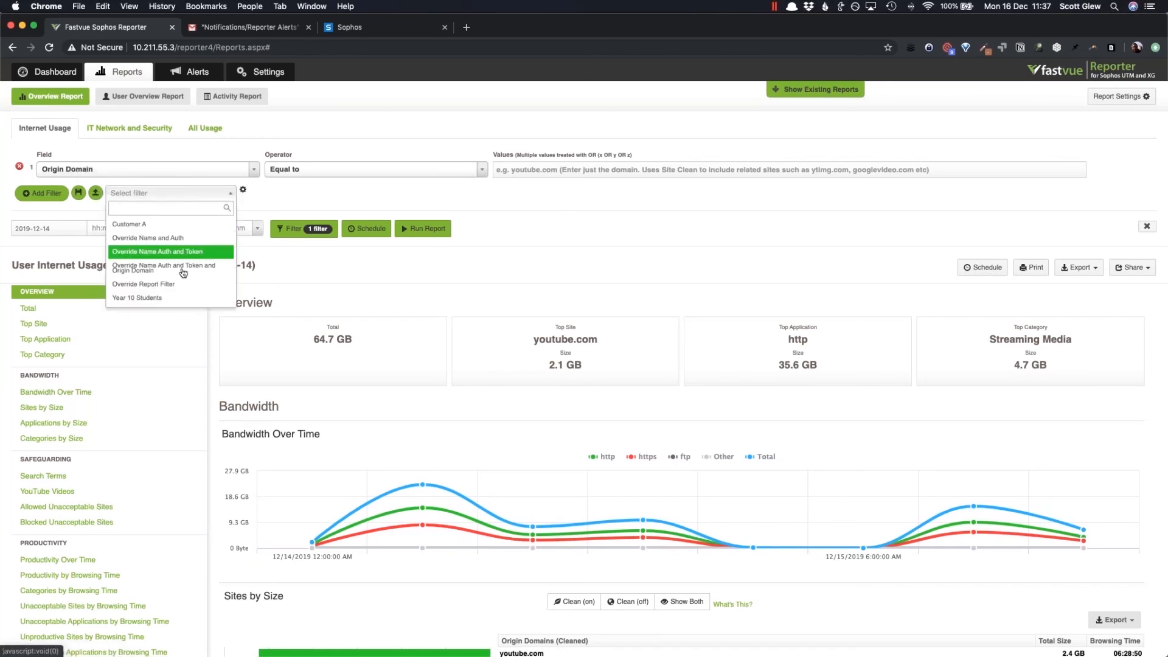
pyautogui.click(158, 299)
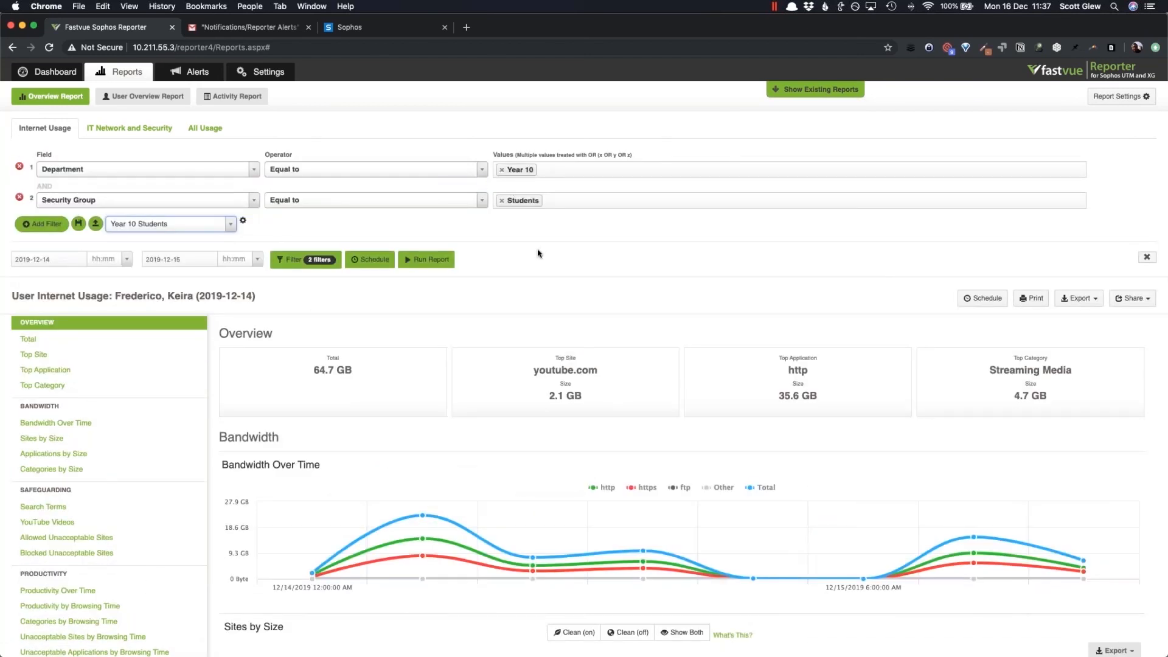
# Open the filtered report's schedule settings, turn on Weekly delivery, check the report title and recipient email field, and close without scheduling
pyautogui.click(372, 262)
pyautogui.click(452, 368)
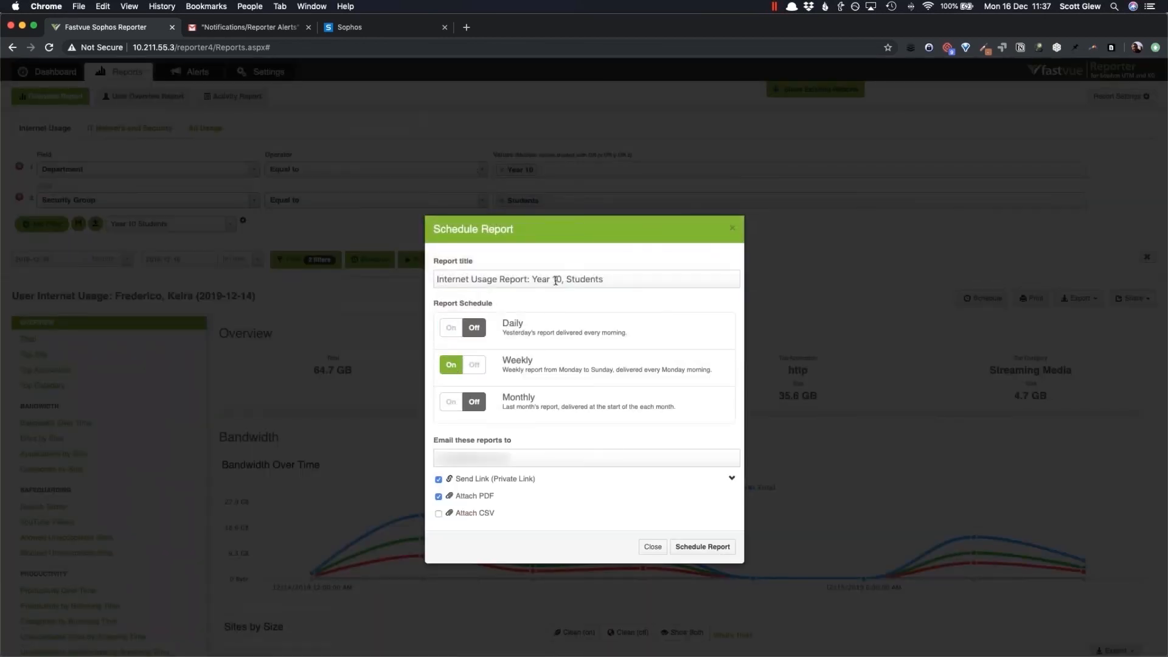
pyautogui.moveTo(541, 280); pyautogui.dragTo(640, 285)
pyautogui.click(511, 451)
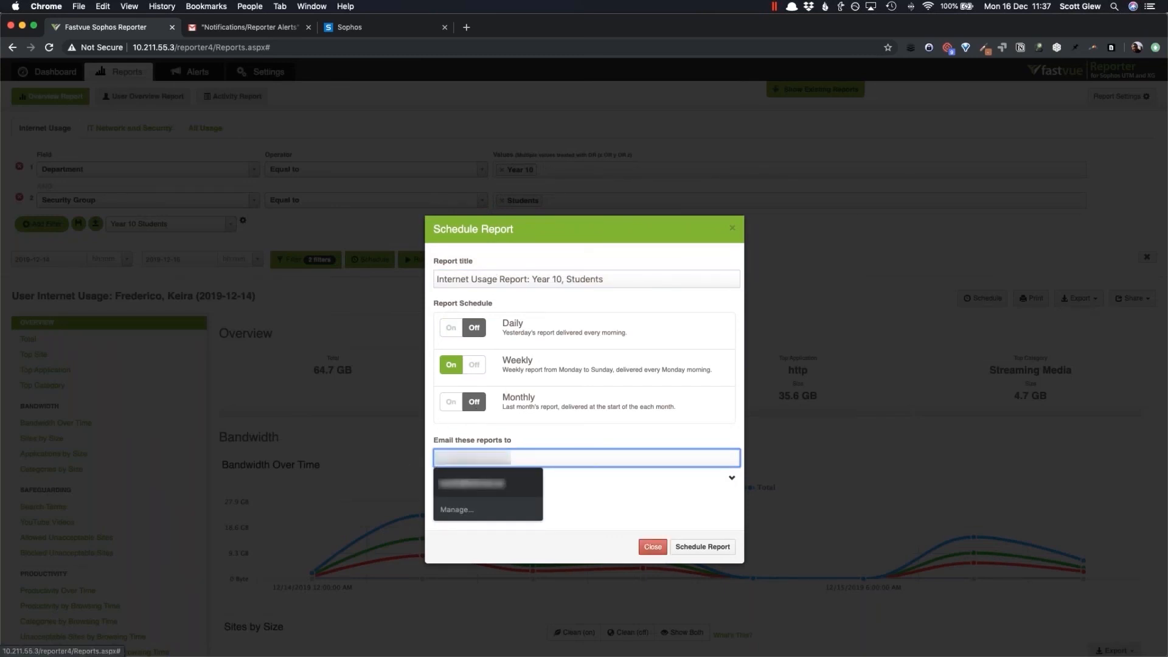
pyautogui.click(654, 551)
pyautogui.click(654, 549)
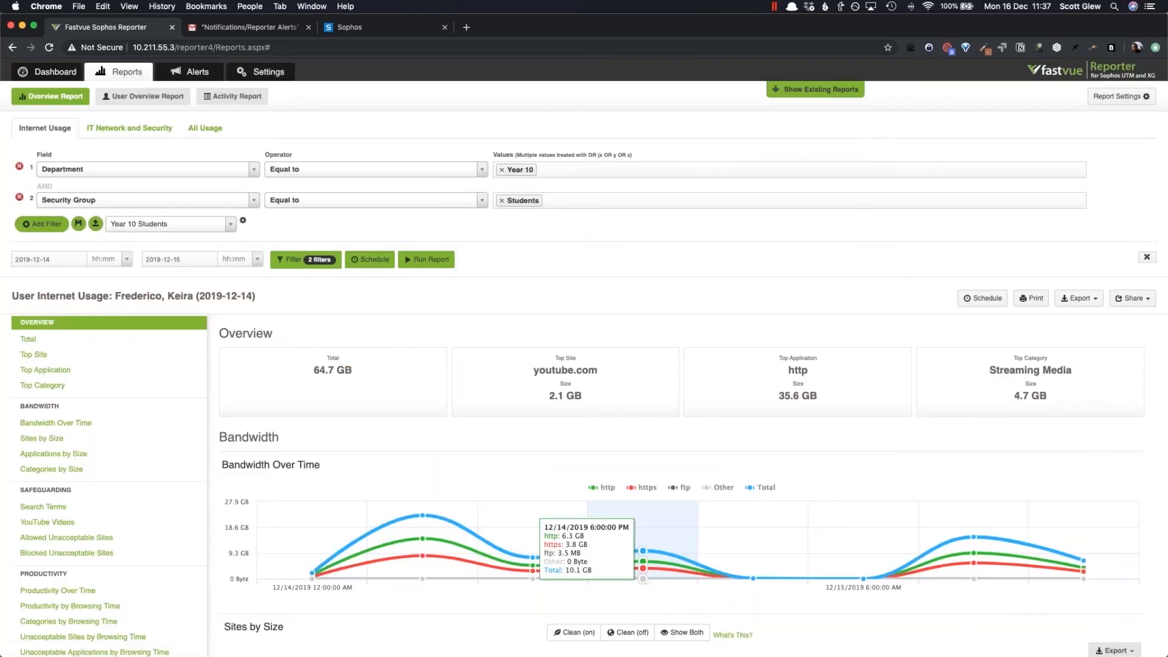